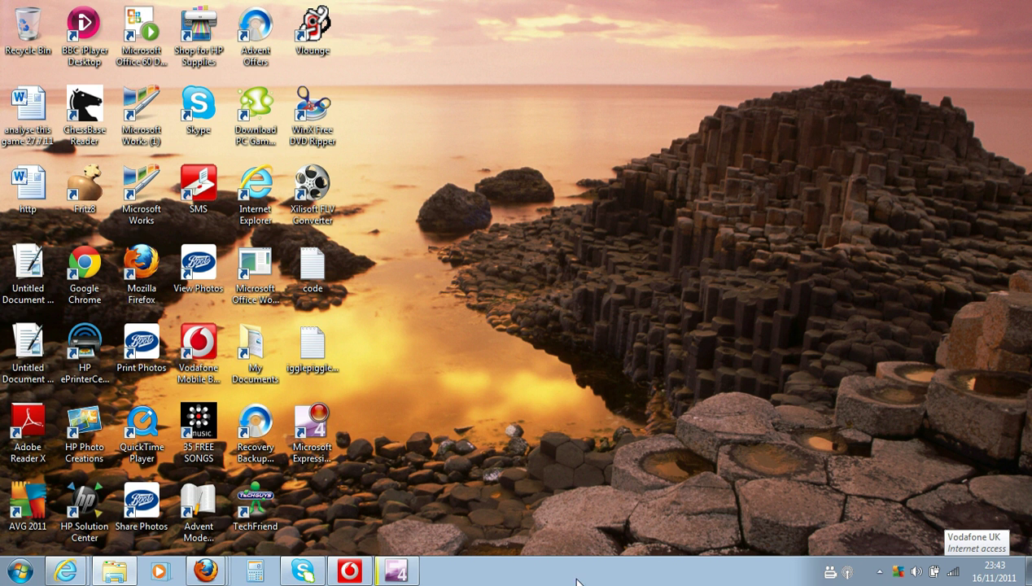
- Examine the context options of the taskbar, the clock and the network icon, dismissing each without choosing anything
{"action": "right_click", "coordinate": [601, 576]}
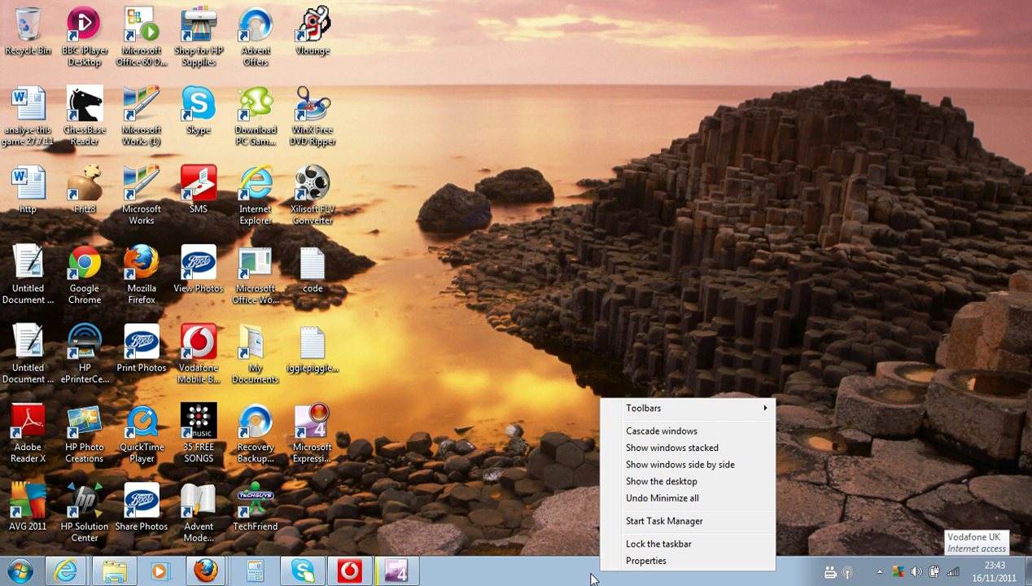
{"action": "left_click", "coordinate": [848, 492]}
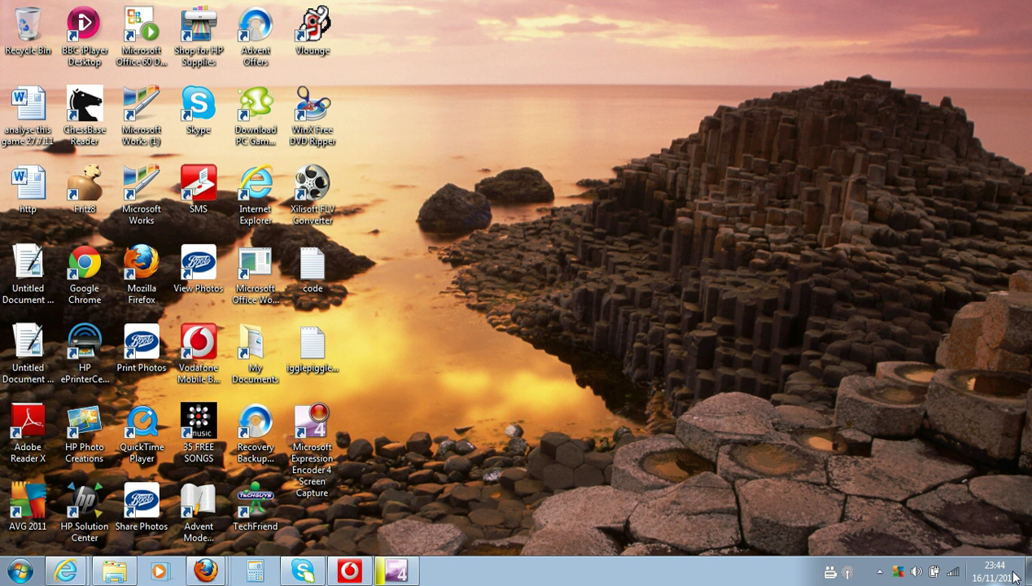
{"action": "mouse_move", "coordinate": [1013, 576]}
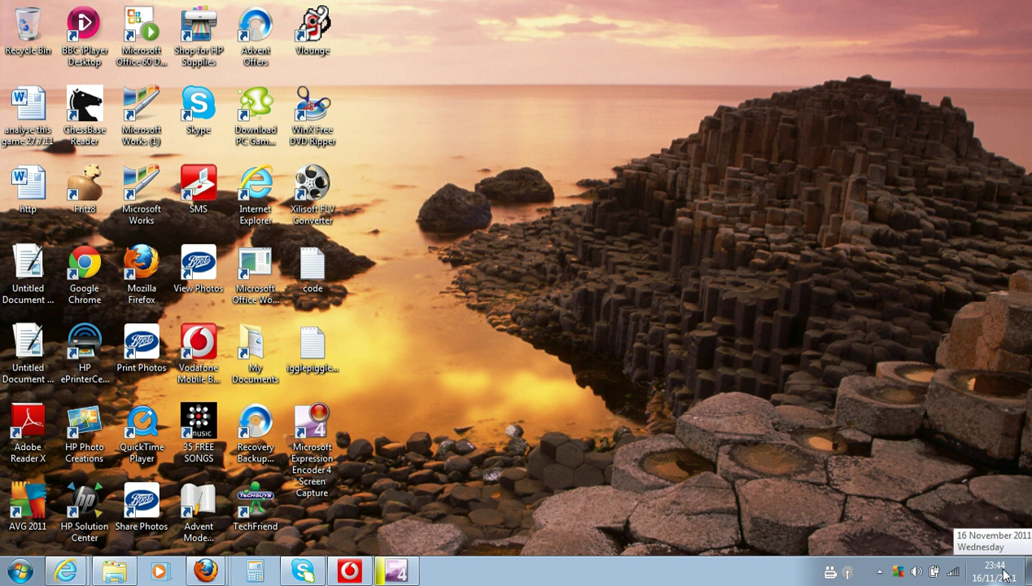
{"action": "right_click", "coordinate": [1004, 574]}
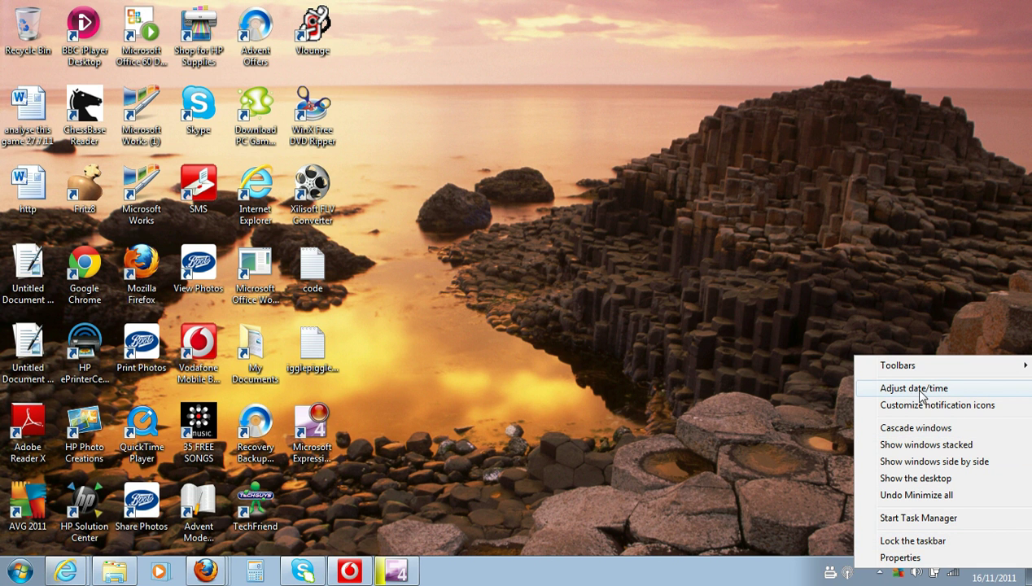
{"action": "left_click", "coordinate": [701, 358]}
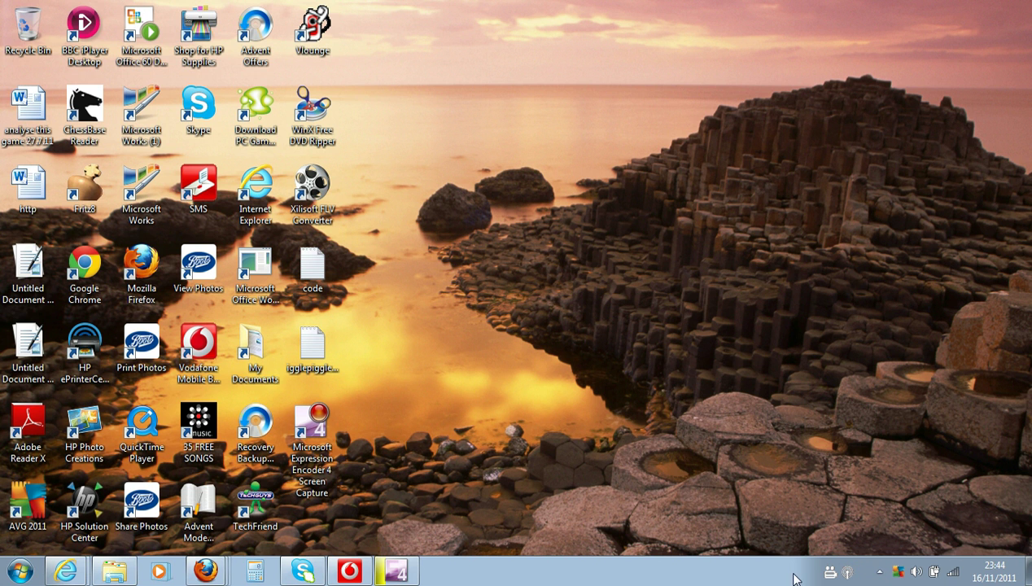
{"action": "right_click", "coordinate": [957, 574]}
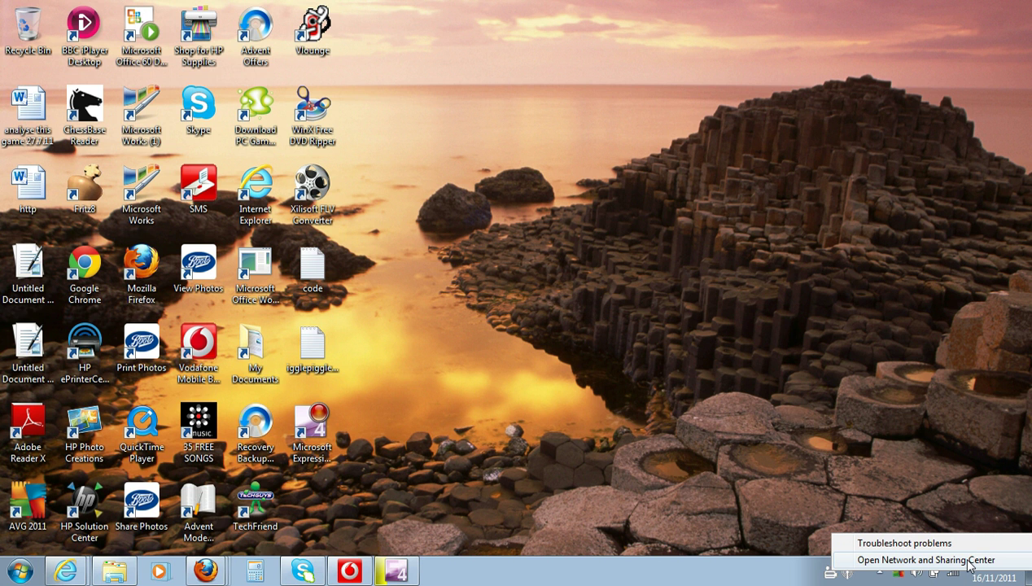
{"action": "left_click", "coordinate": [822, 435]}
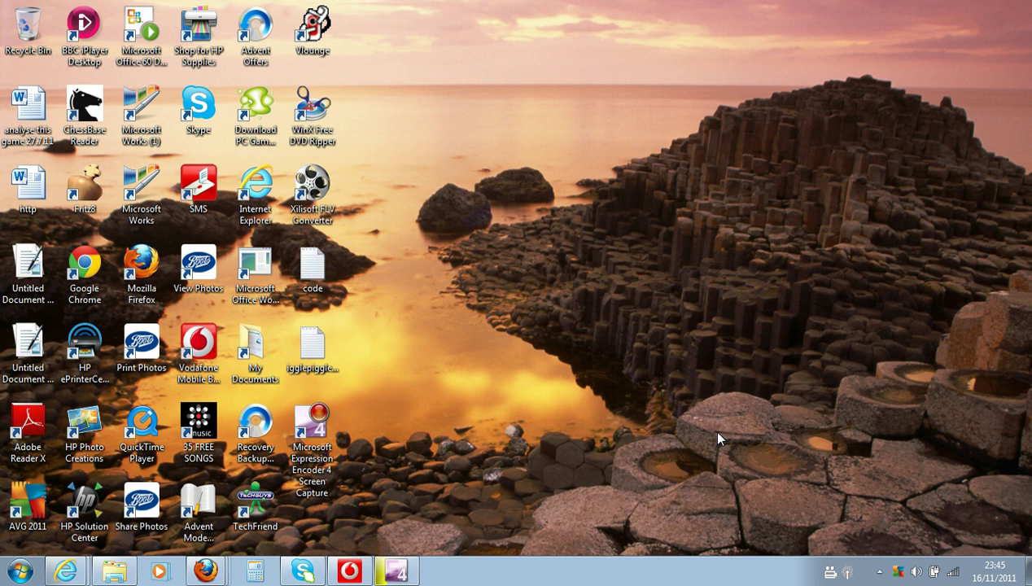
- Open the Documents library in a new file window and maximize it
{"action": "left_click", "coordinate": [118, 571]}
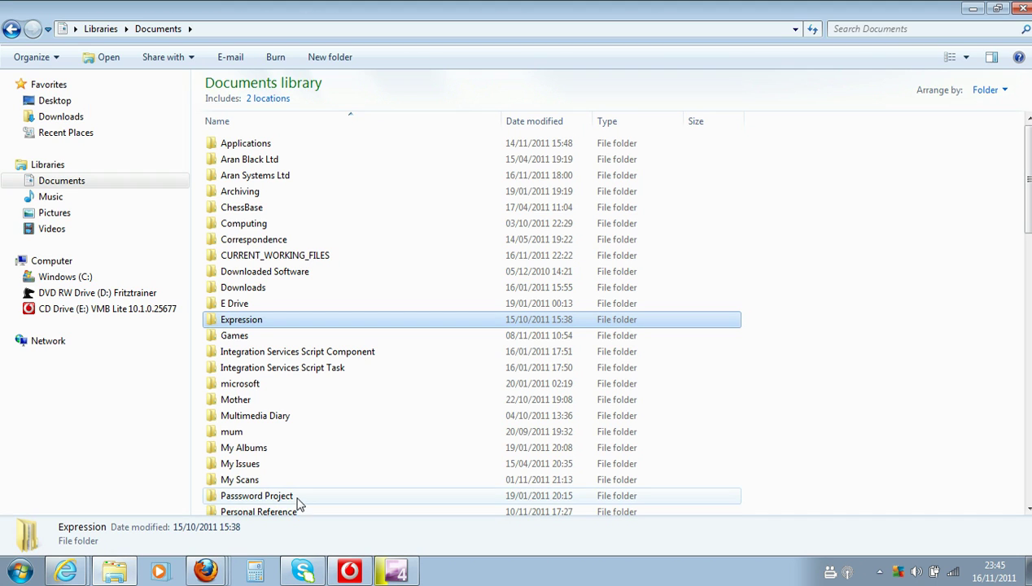
{"action": "left_click", "coordinate": [124, 572]}
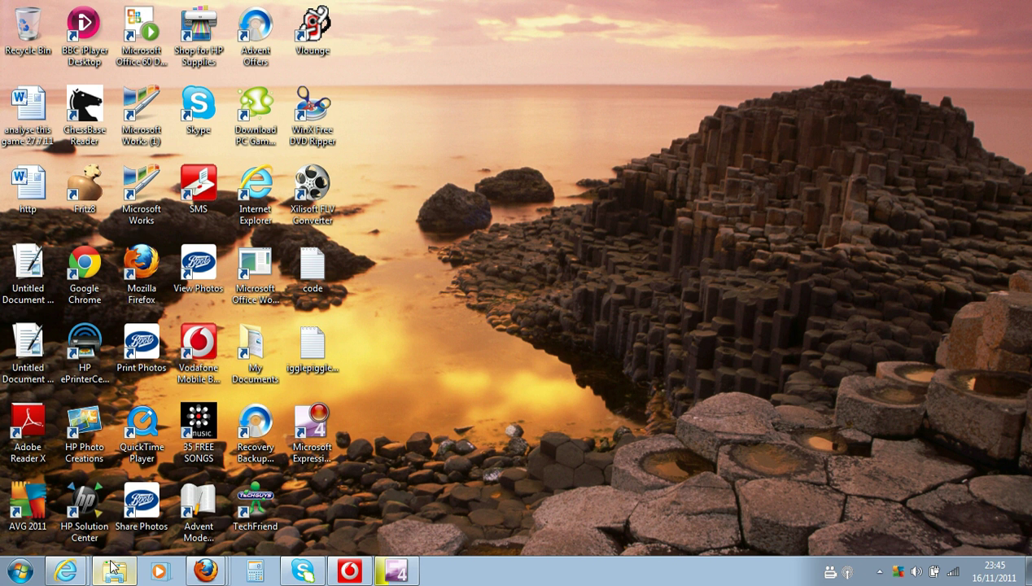
{"action": "left_click", "coordinate": [21, 573]}
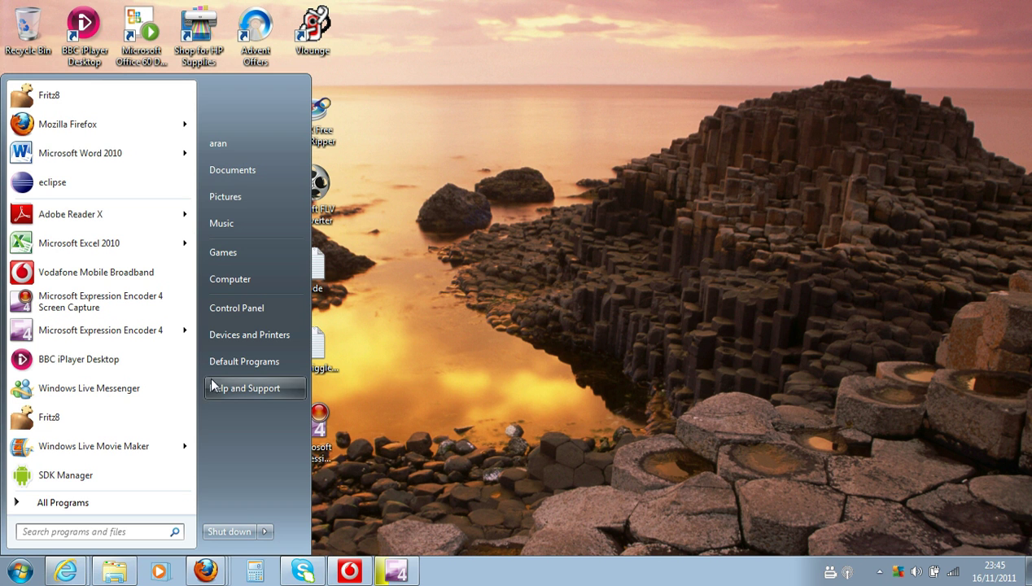
{"action": "left_click", "coordinate": [262, 173]}
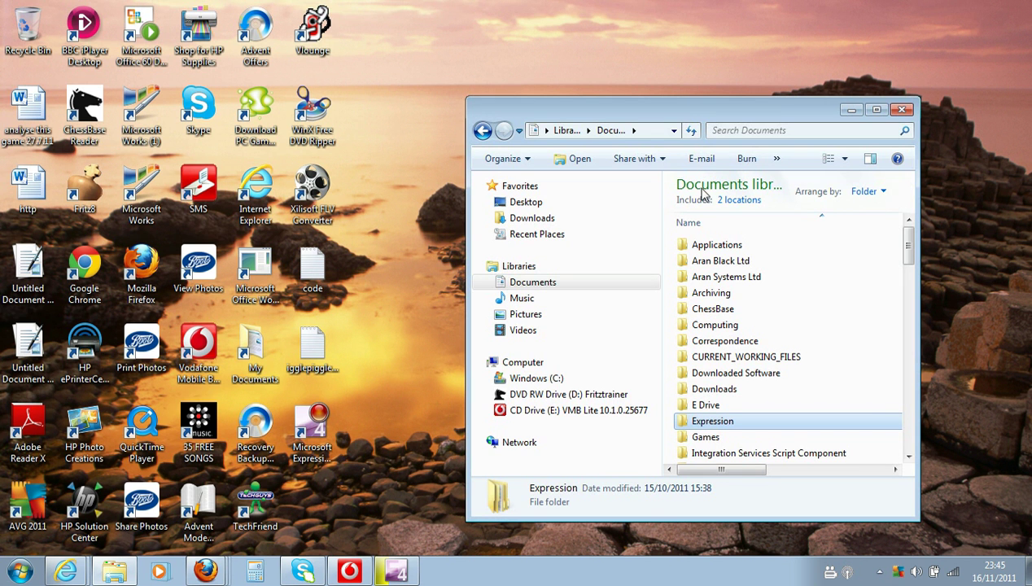
{"action": "left_click_drag", "start_coordinate": [663, 110], "coordinate": [458, 61]}
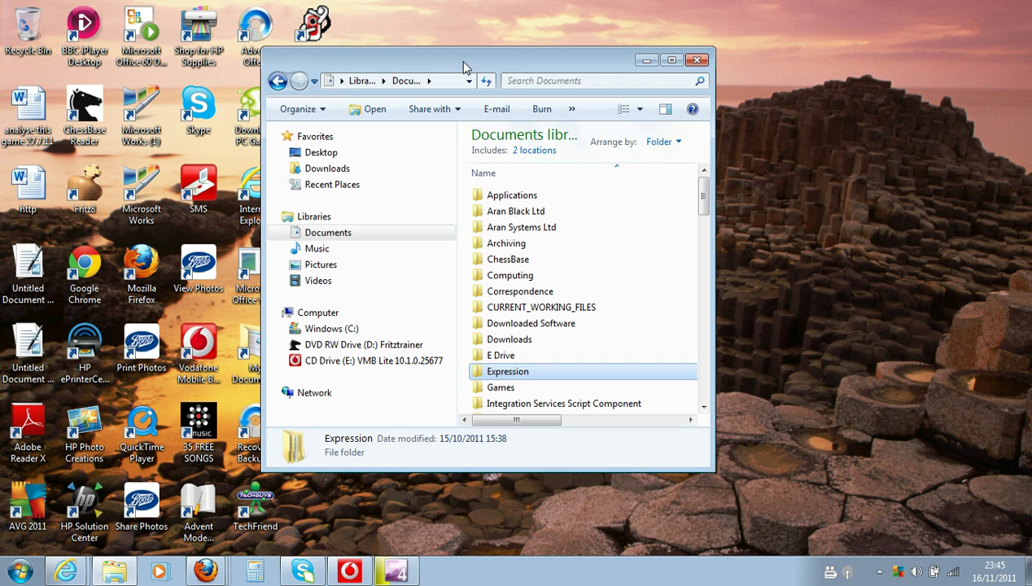
{"action": "left_click", "coordinate": [671, 62]}
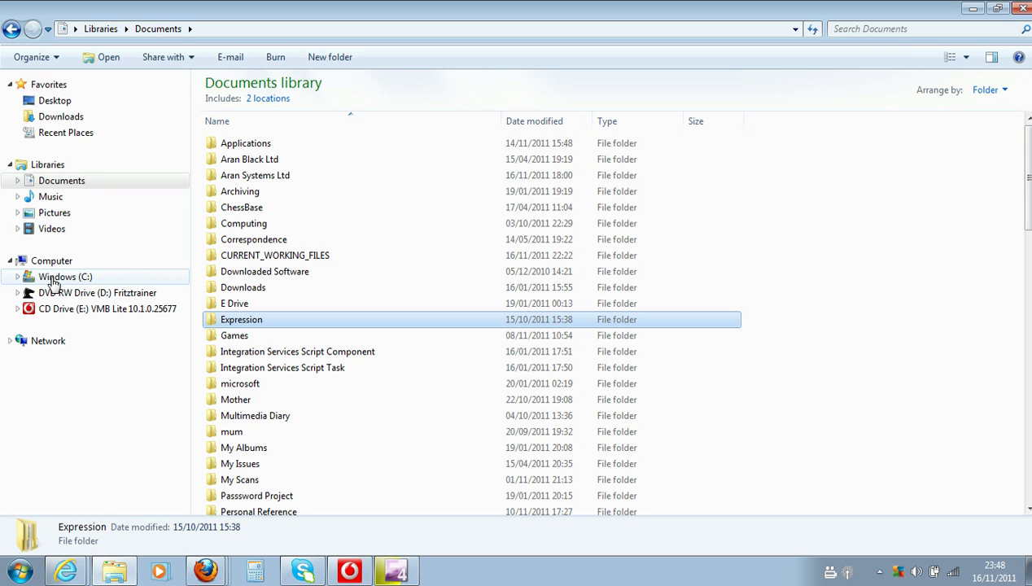
- Browse the Windows (C:) drive and the Libraries overview, return to the Documents library and look through its folders
{"action": "left_click", "coordinate": [112, 278]}
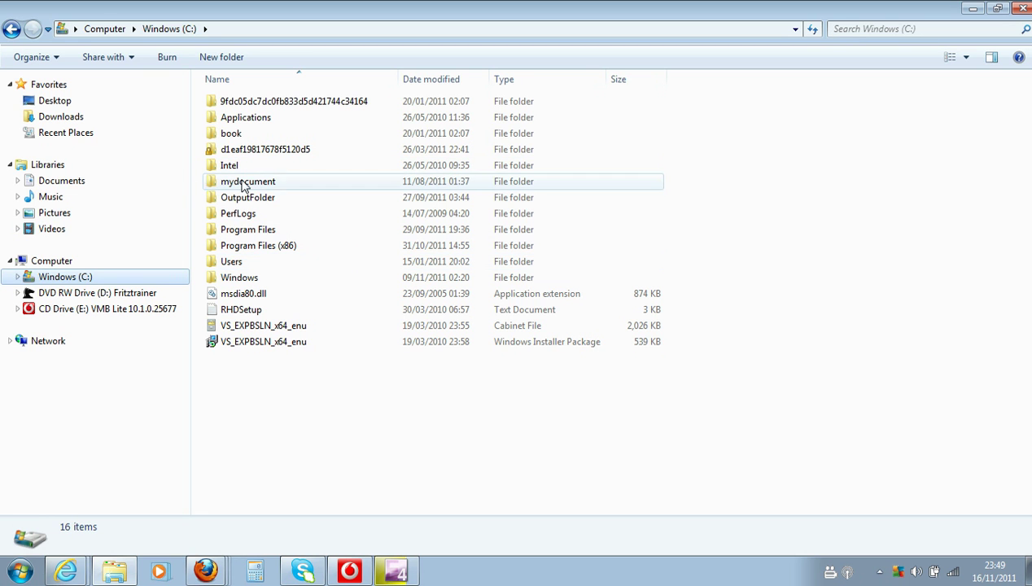
{"action": "left_click", "coordinate": [68, 171]}
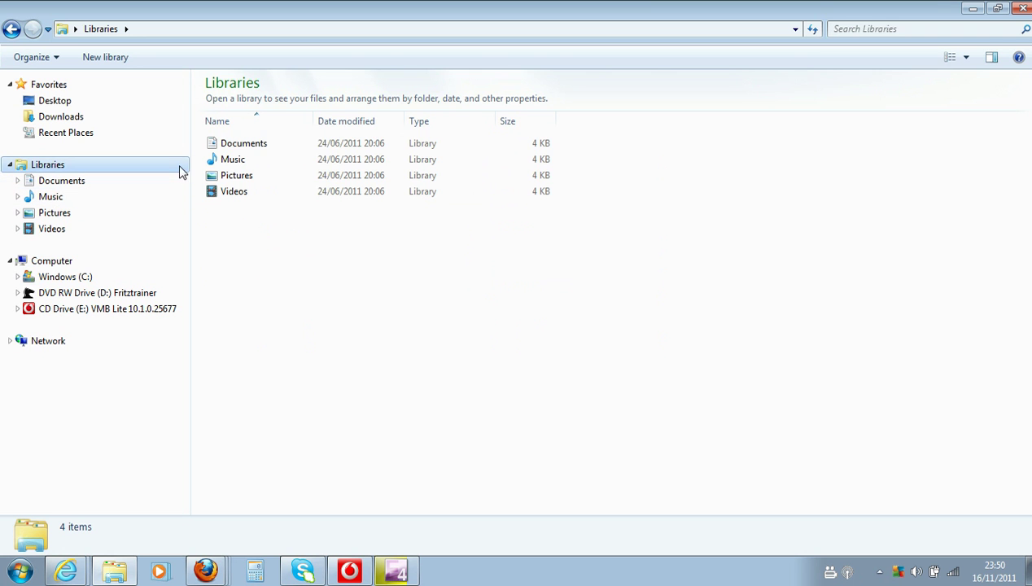
{"action": "double_click", "coordinate": [241, 151]}
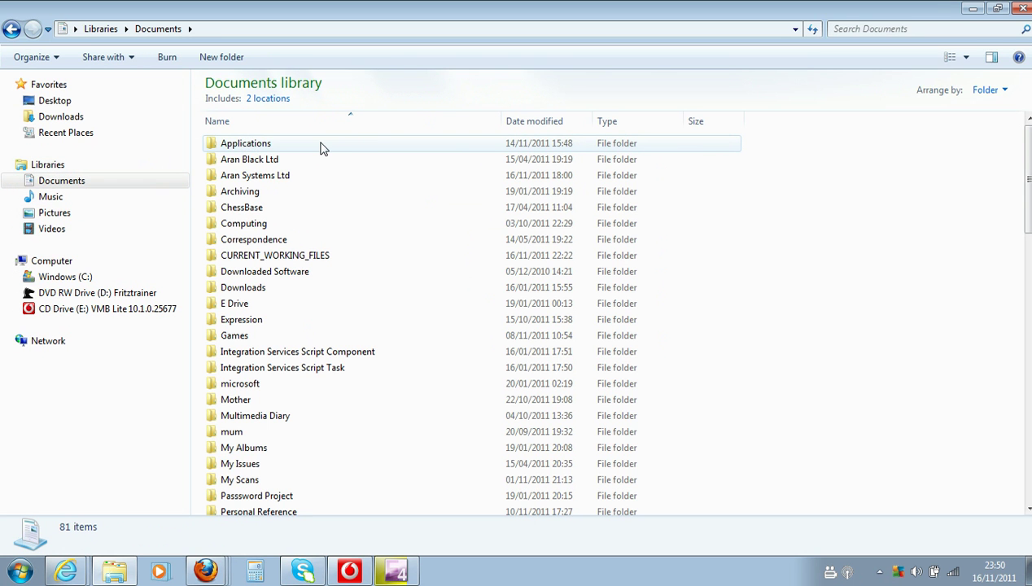
{"action": "scroll", "coordinate": [342, 330], "scroll_direction": "down", "scroll_amount": 3}
{"action": "scroll", "coordinate": [344, 332], "scroll_direction": "down", "scroll_amount": 1}
{"action": "scroll", "coordinate": [345, 334], "scroll_direction": "up", "scroll_amount": 4}
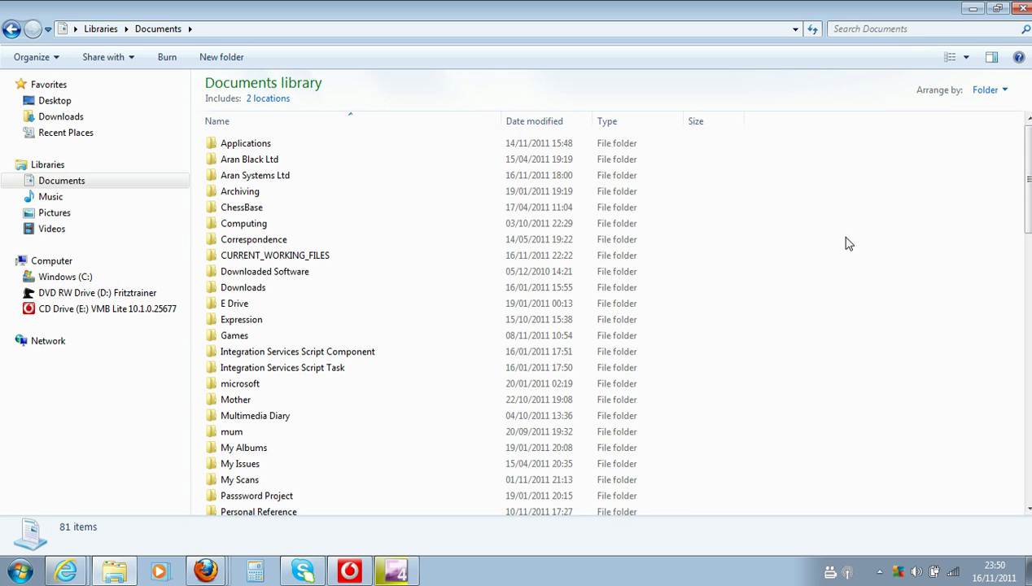
- Create a new folder in the Documents library, keeping its default name
{"action": "right_click", "coordinate": [786, 255]}
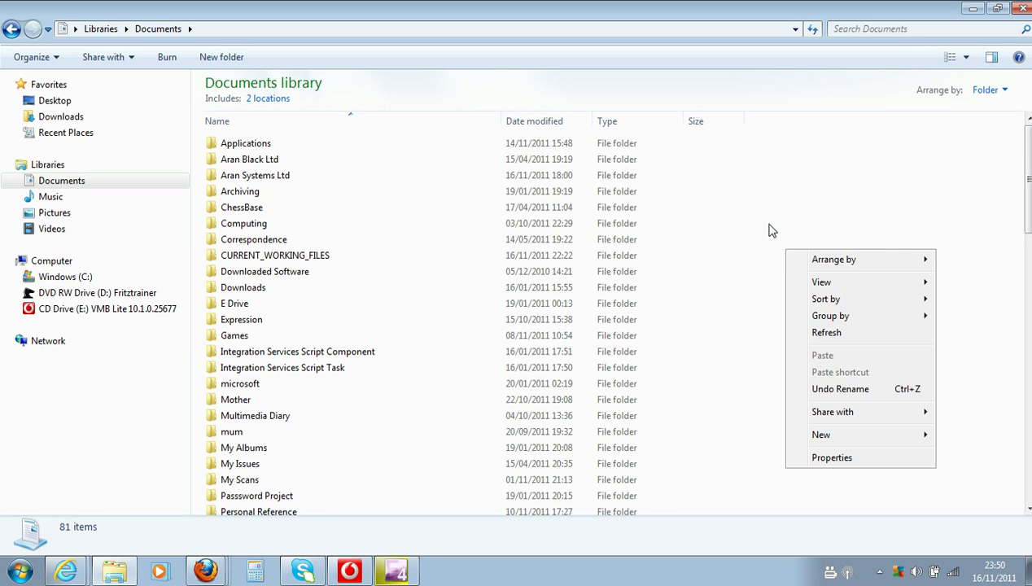
{"action": "left_click", "coordinate": [801, 140]}
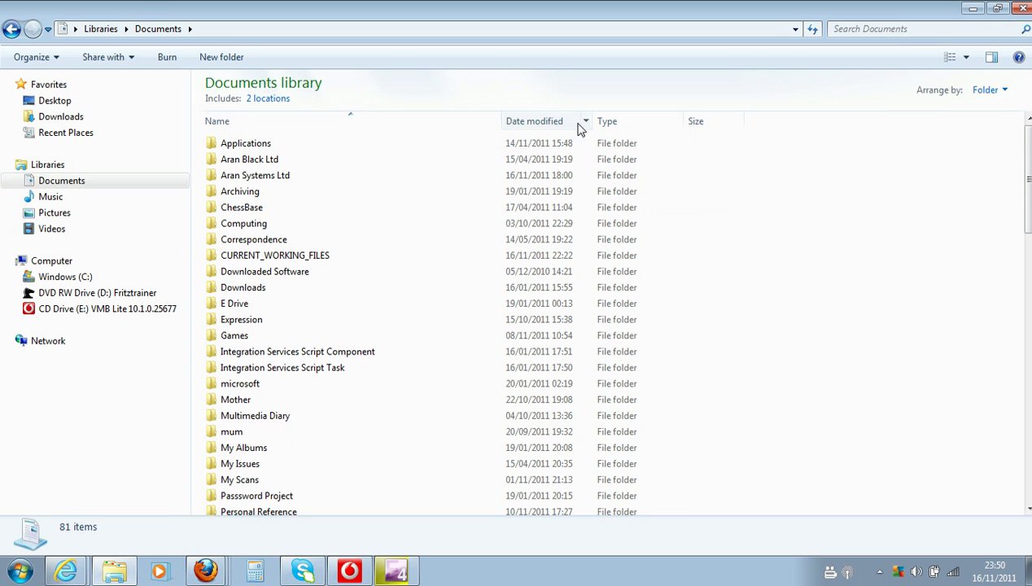
{"action": "right_click", "coordinate": [879, 235]}
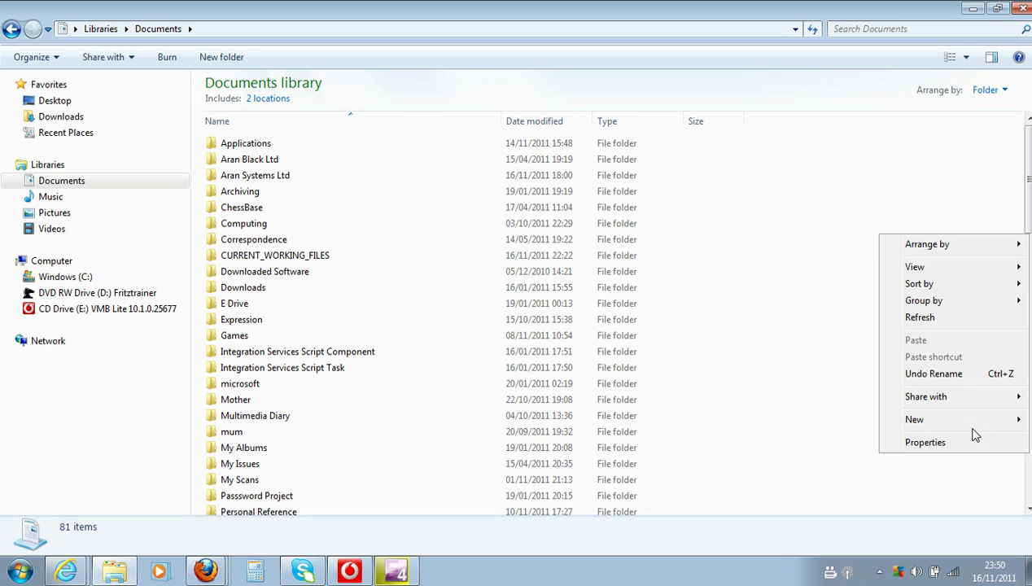
{"action": "mouse_move", "coordinate": [974, 429]}
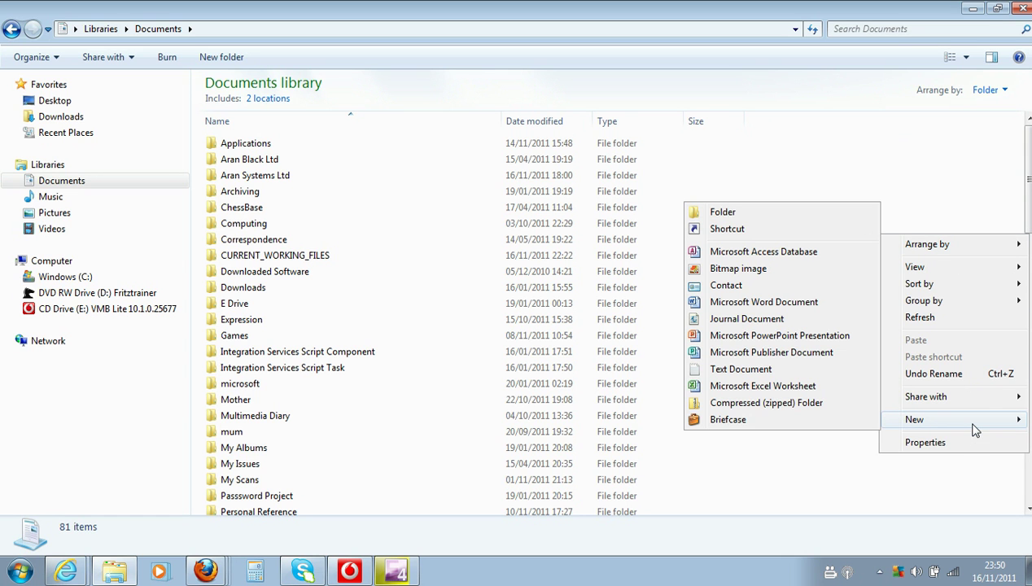
{"action": "left_click", "coordinate": [732, 215]}
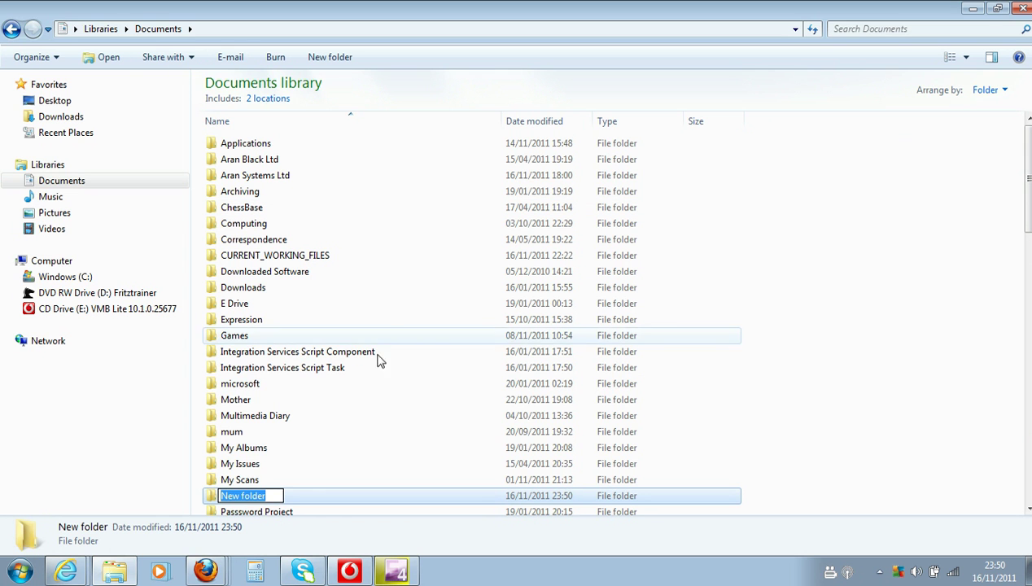
{"action": "scroll", "coordinate": [504, 291], "scroll_direction": "down", "scroll_amount": 1}
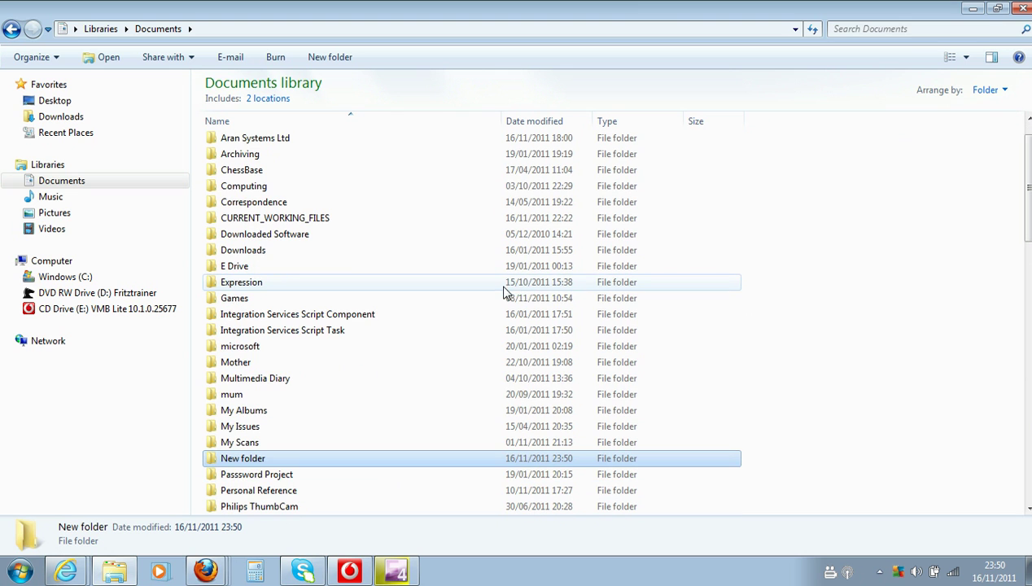
- Rename the new folder in the Documents library as Testing1
{"action": "left_click", "coordinate": [274, 460]}
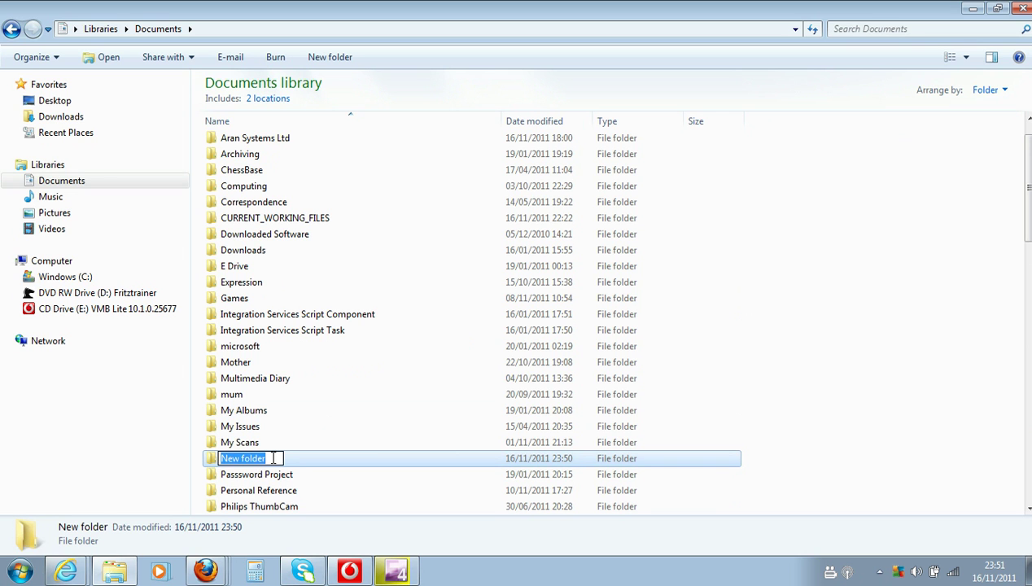
{"action": "left_click", "coordinate": [712, 379]}
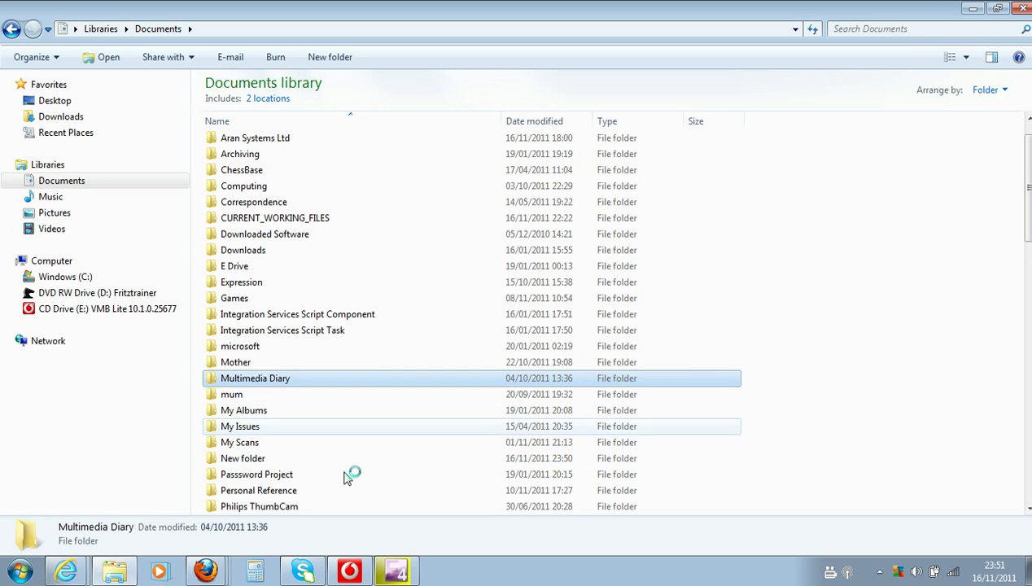
{"action": "right_click", "coordinate": [254, 460]}
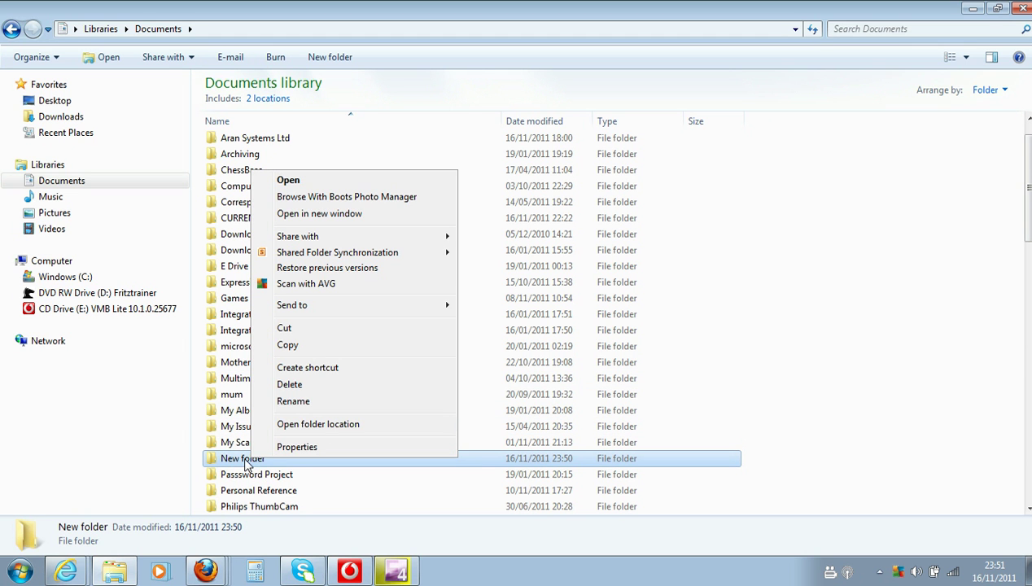
{"action": "left_click", "coordinate": [389, 407]}
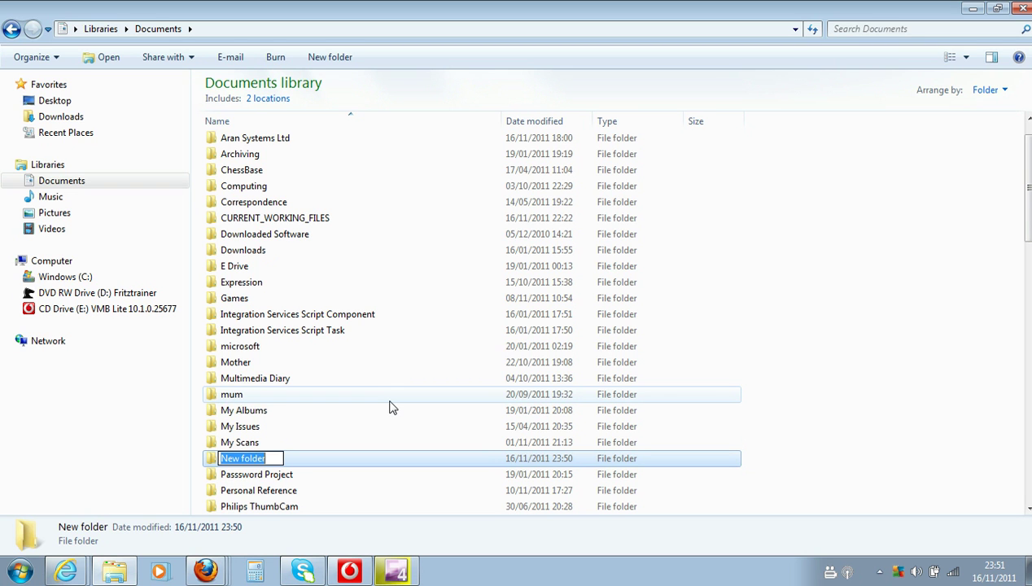
{"action": "type", "text": "Testing1"}
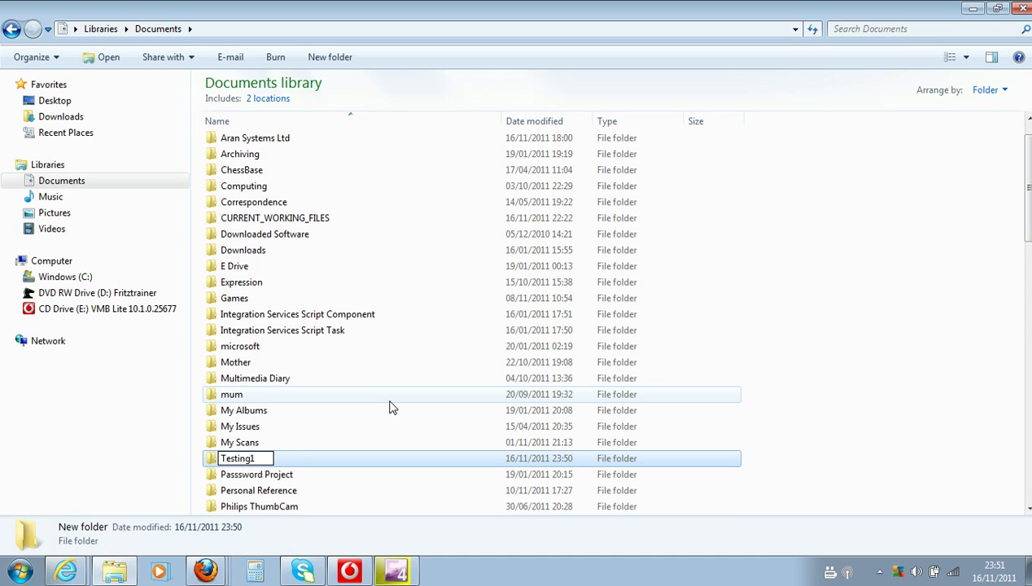
{"action": "key", "text": "Return"}
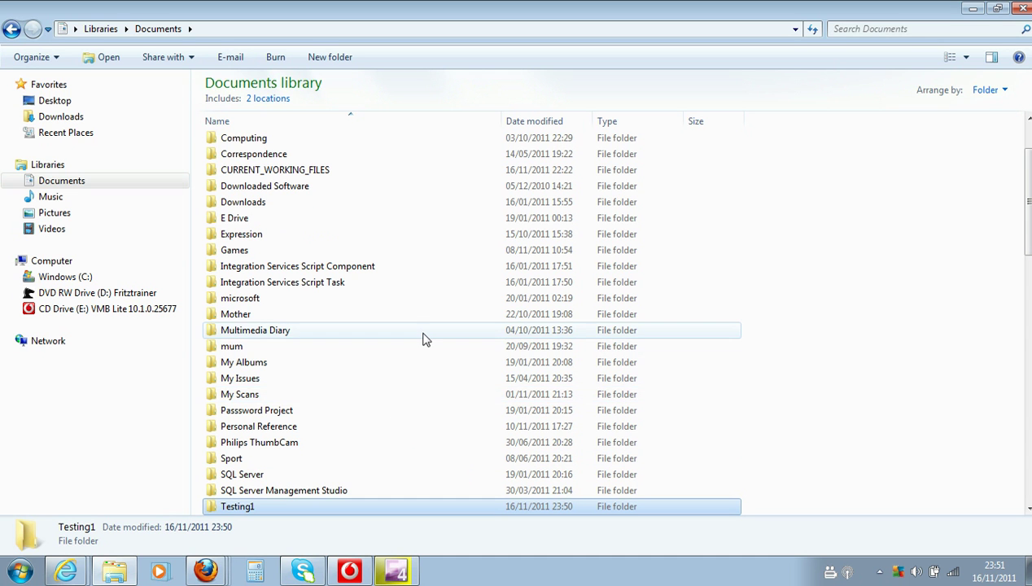
- Check the contents of the Testing1 folder and go back to the Documents library
{"action": "scroll", "coordinate": [413, 346], "scroll_direction": "down", "scroll_amount": 1}
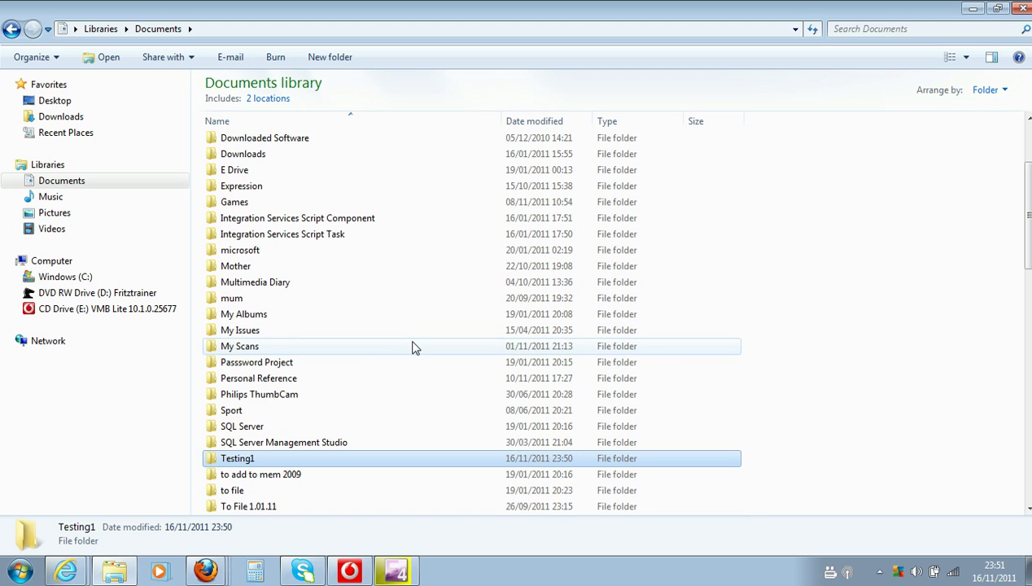
{"action": "double_click", "coordinate": [236, 458]}
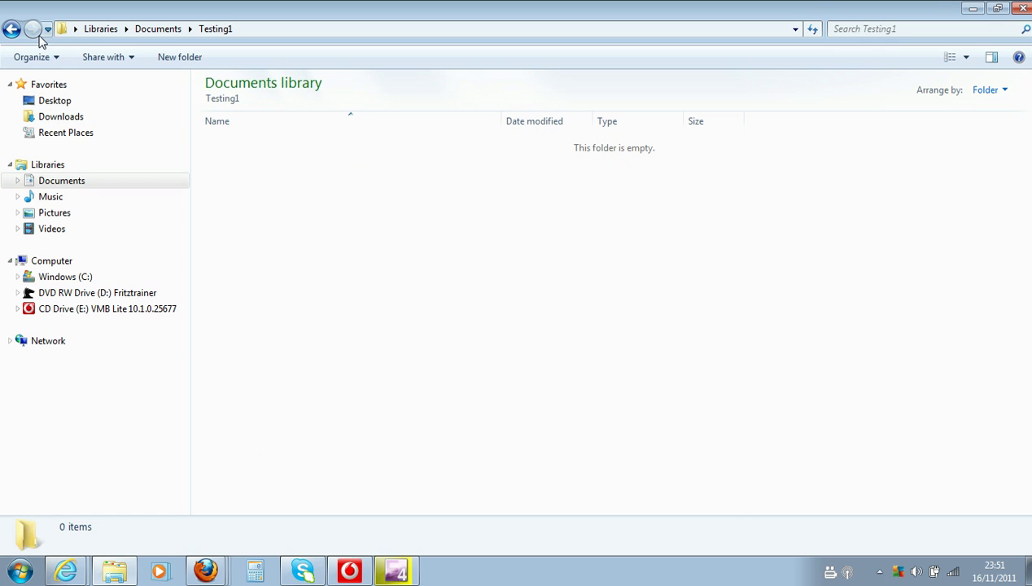
{"action": "left_click", "coordinate": [11, 30]}
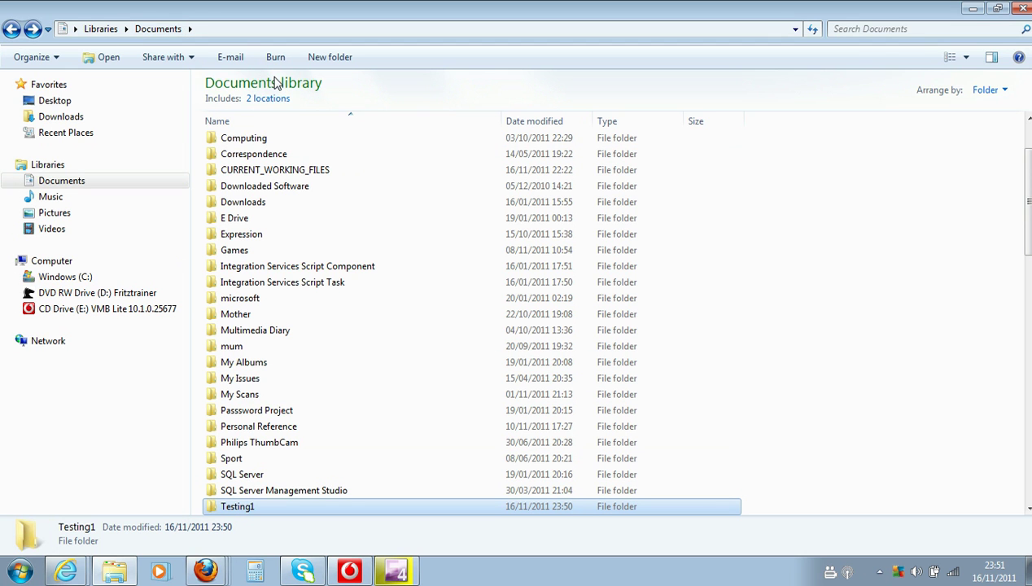
{"action": "double_click", "coordinate": [257, 512]}
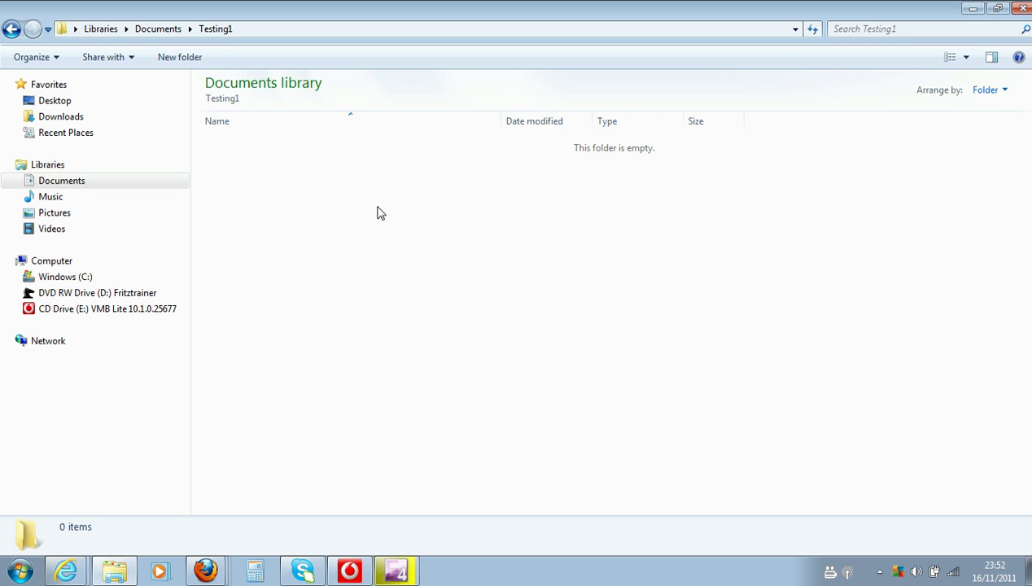
{"action": "left_click", "coordinate": [158, 29]}
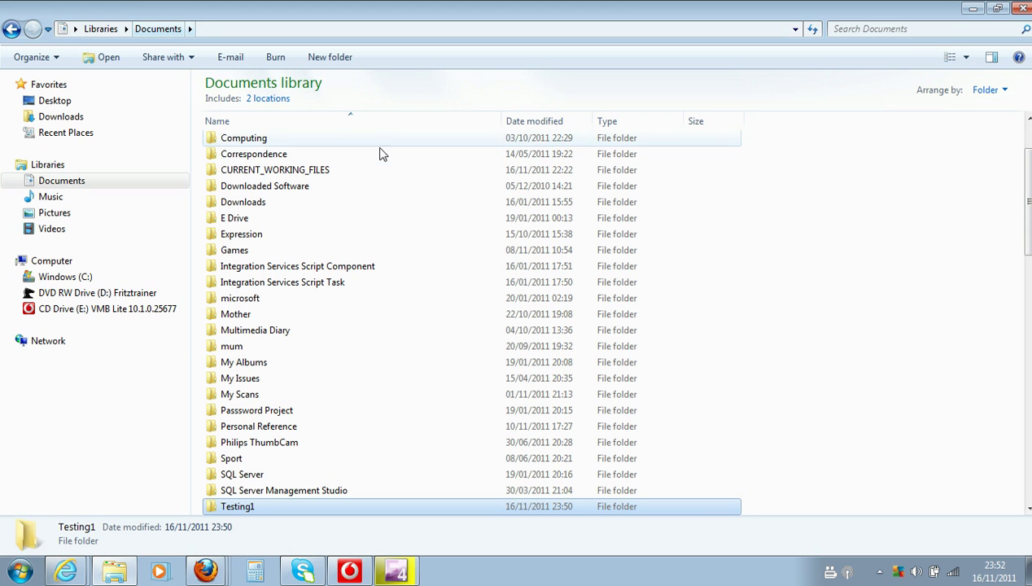
- Move the CV Word document from the Documents library into the Testing1 folder and open that folder
{"action": "scroll", "coordinate": [463, 274], "scroll_direction": "down", "scroll_amount": 6}
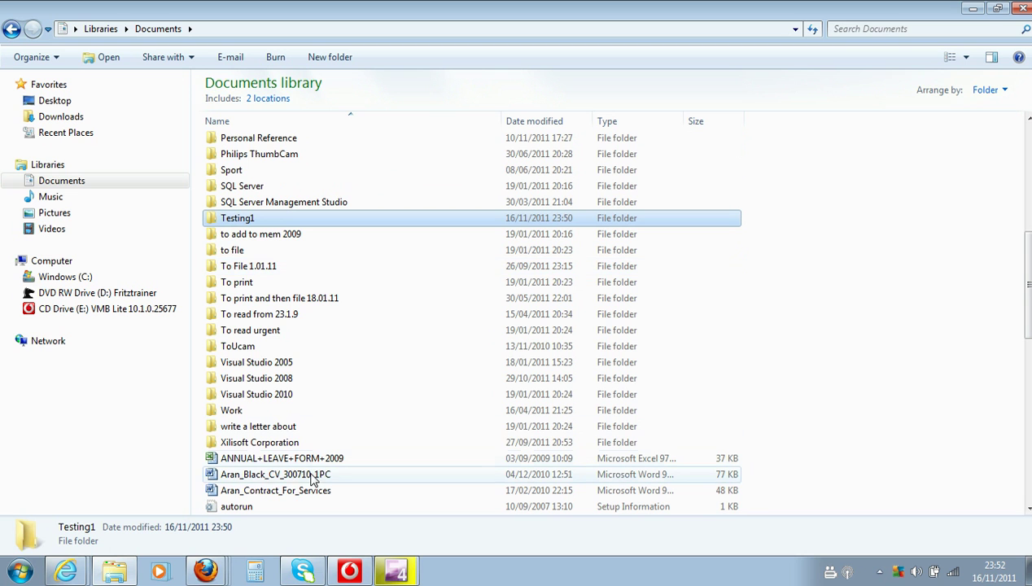
{"action": "left_click", "coordinate": [268, 478]}
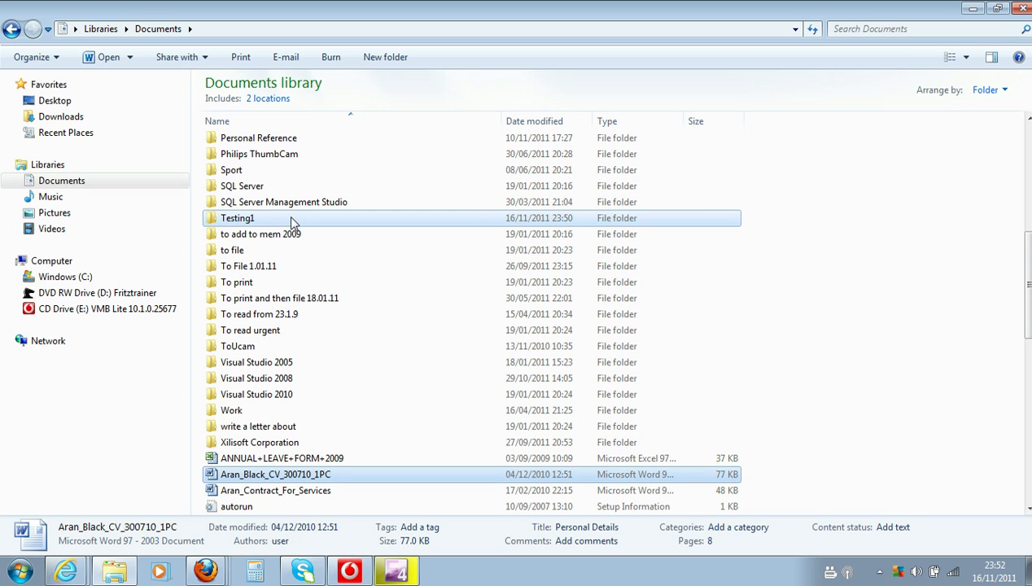
{"action": "left_click_drag", "start_coordinate": [288, 475], "coordinate": [292, 220]}
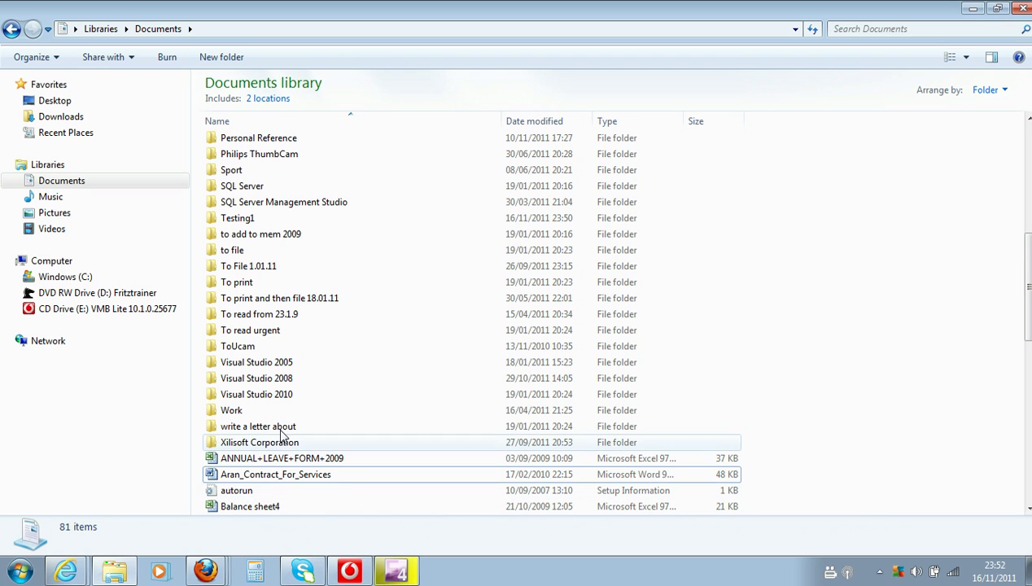
{"action": "left_click", "coordinate": [253, 220]}
{"action": "double_click", "coordinate": [253, 220]}
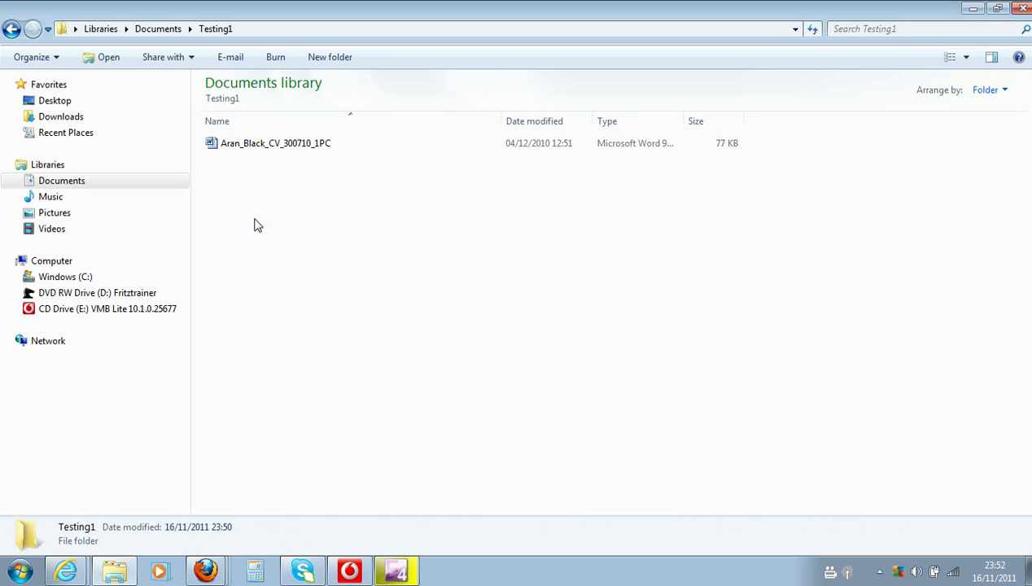